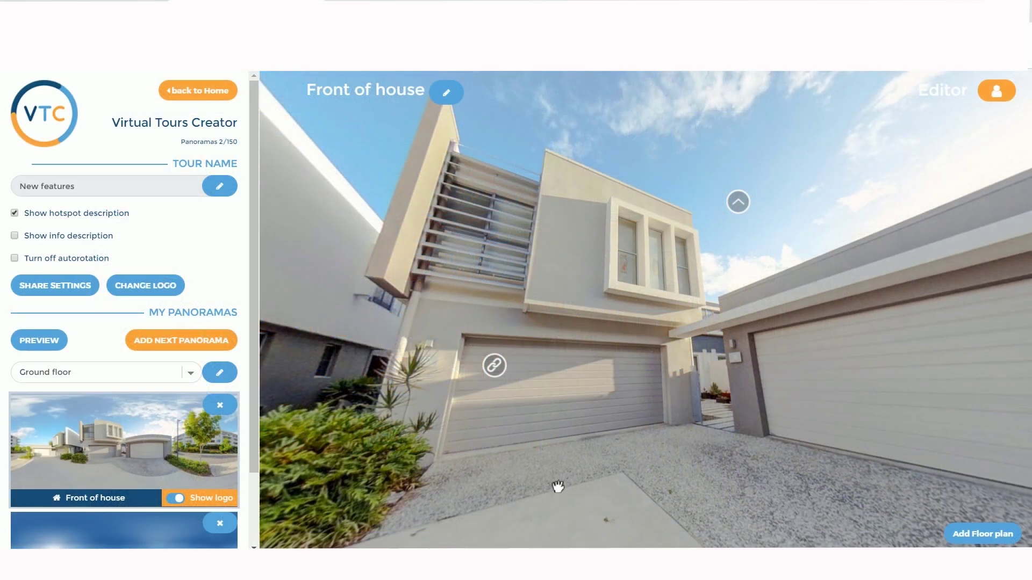
- Tilt the Front of house view down to the VTC floor logo and open Logo Settings
{"action": "left_click_drag", "start_coordinate": [558, 486], "coordinate": [563, 166]}
{"action": "left_click_drag", "start_coordinate": [696, 330], "coordinate": [581, 225]}
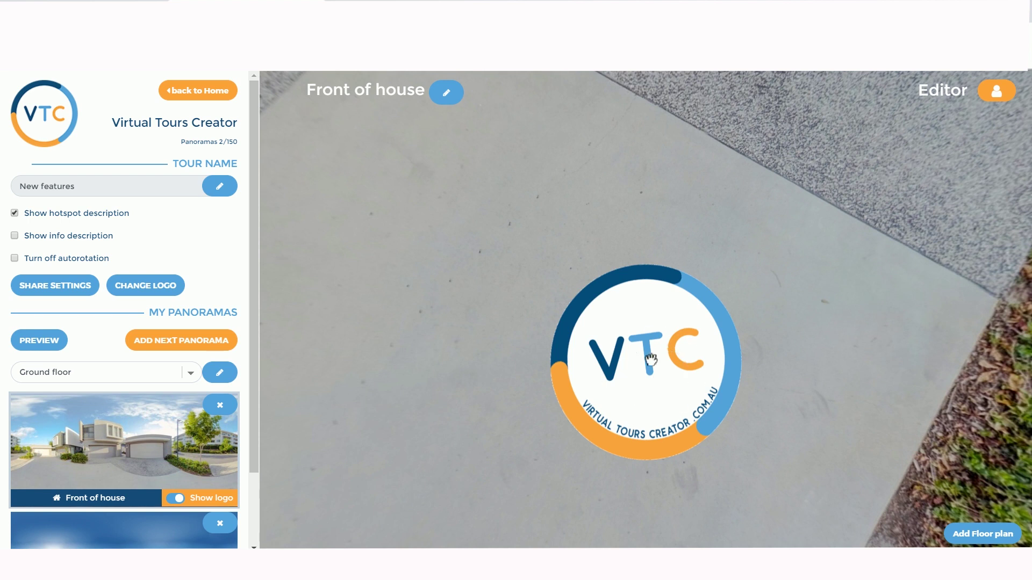
{"action": "left_click", "coordinate": [155, 293]}
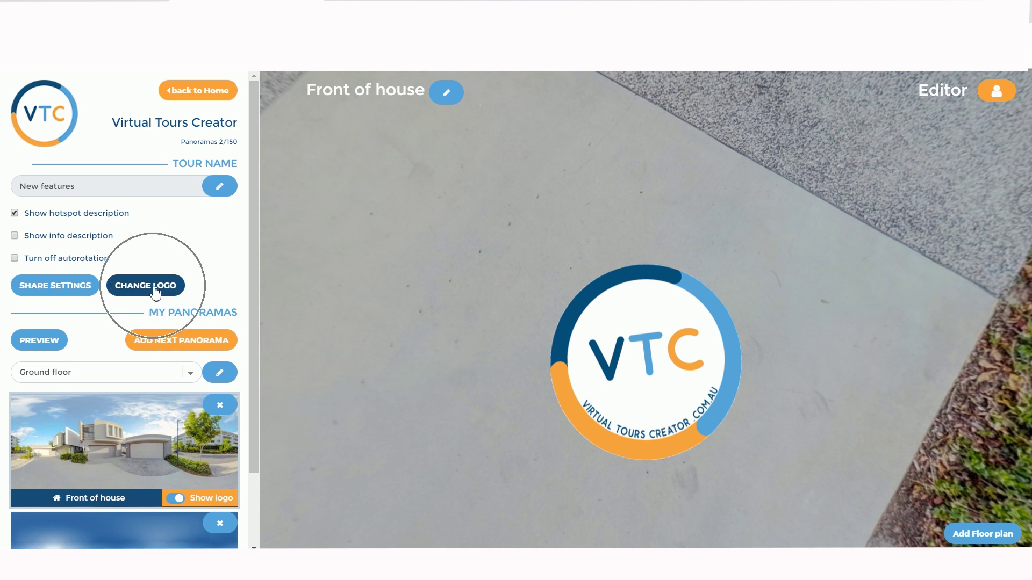
{"action": "left_click", "coordinate": [155, 293]}
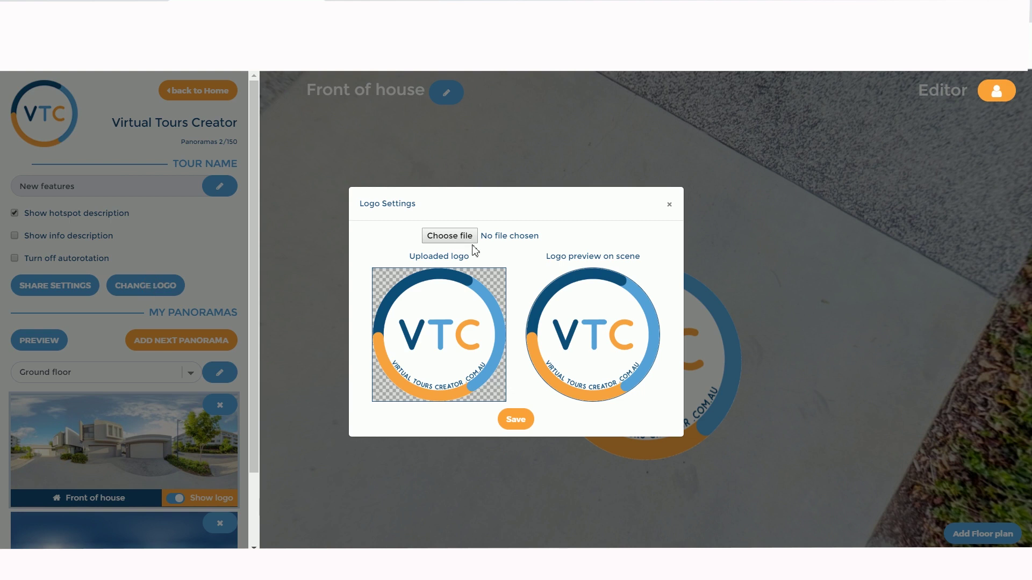
- Upload YOUR-LOGO-HERE.png as the floor logo, save it, and view it at the nadir
{"action": "left_click", "coordinate": [465, 236]}
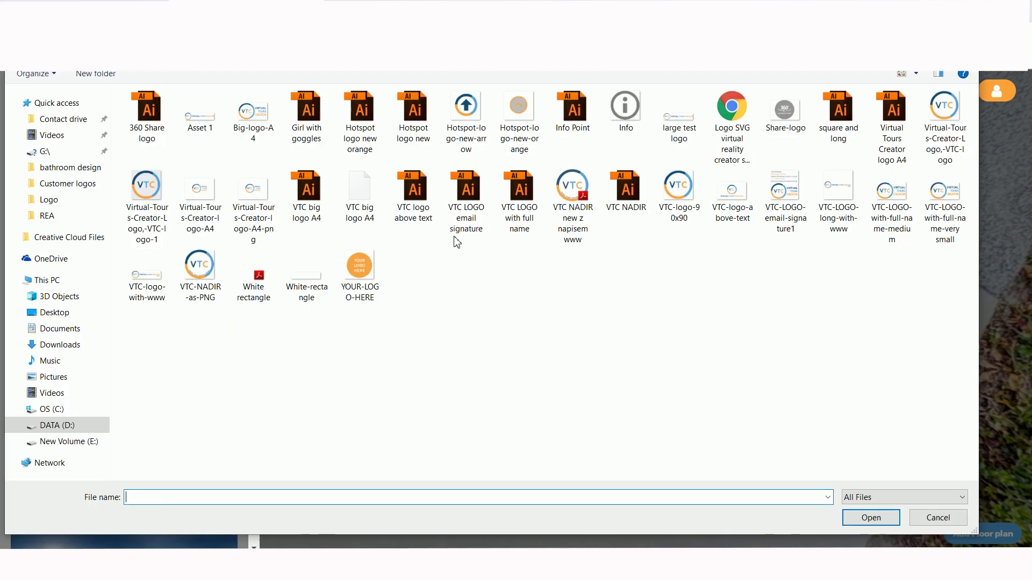
{"action": "left_click", "coordinate": [367, 264]}
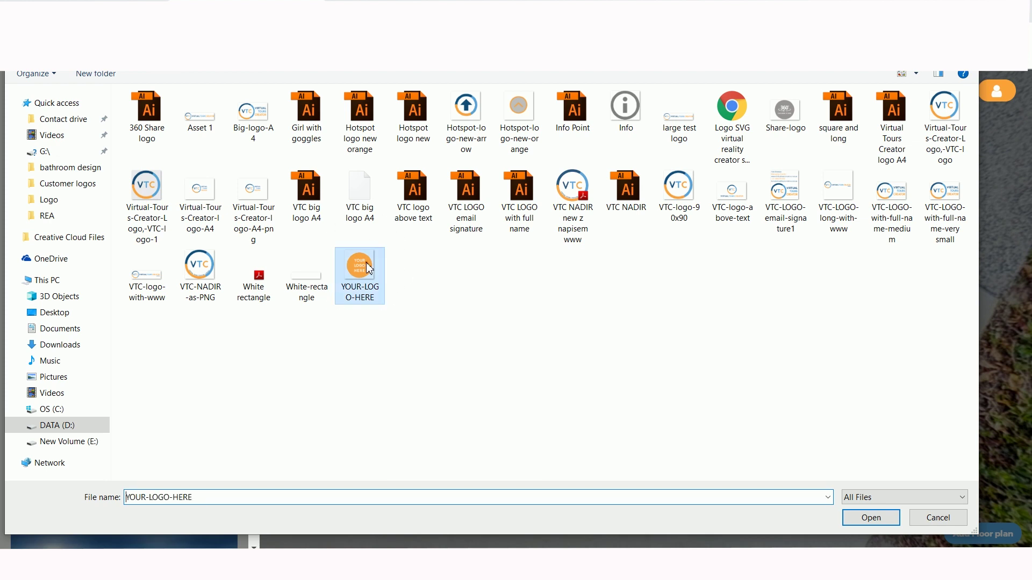
{"action": "left_click", "coordinate": [877, 524]}
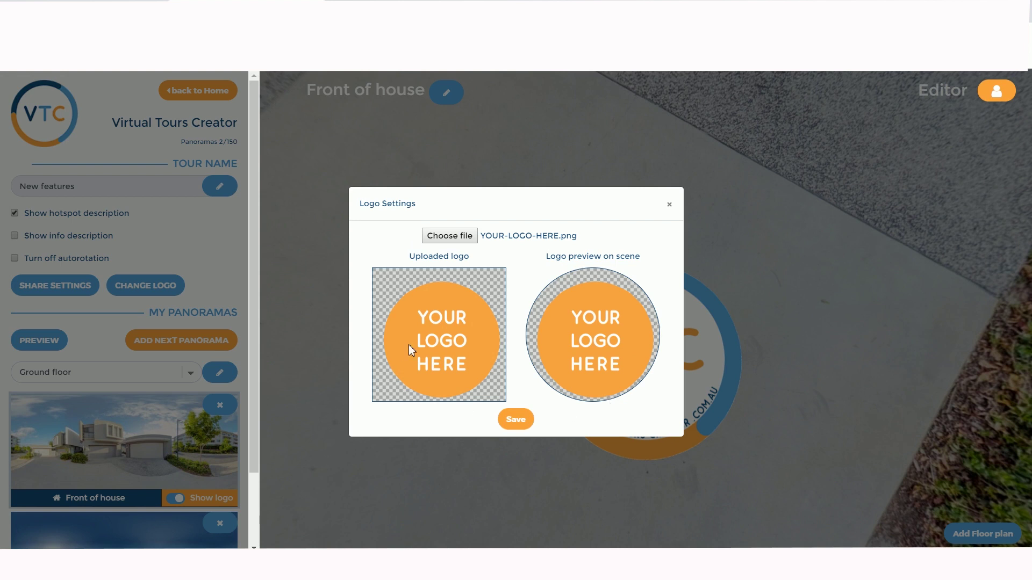
{"action": "left_click", "coordinate": [515, 422]}
{"action": "left_click", "coordinate": [515, 423]}
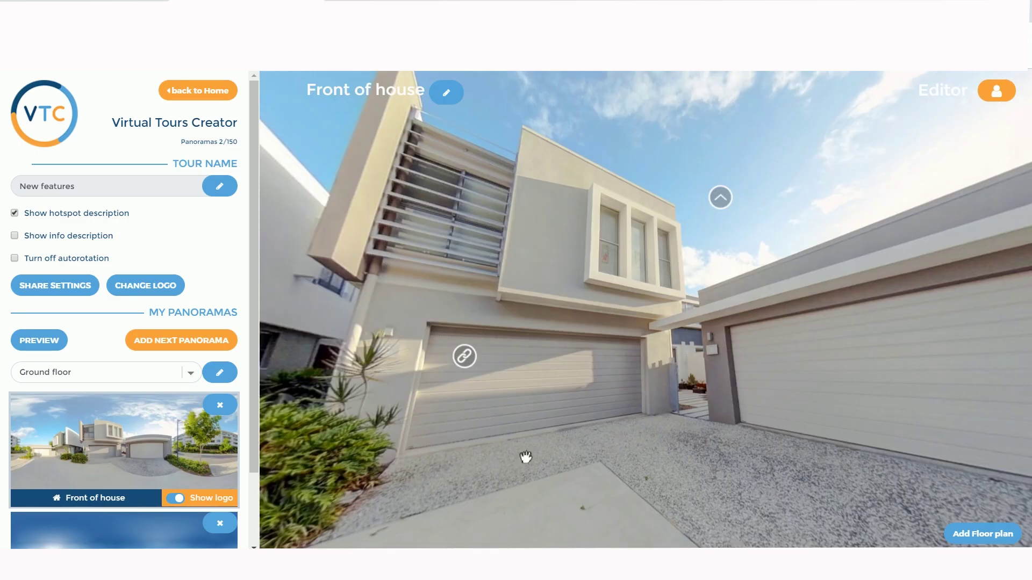
{"action": "left_click", "coordinate": [538, 470]}
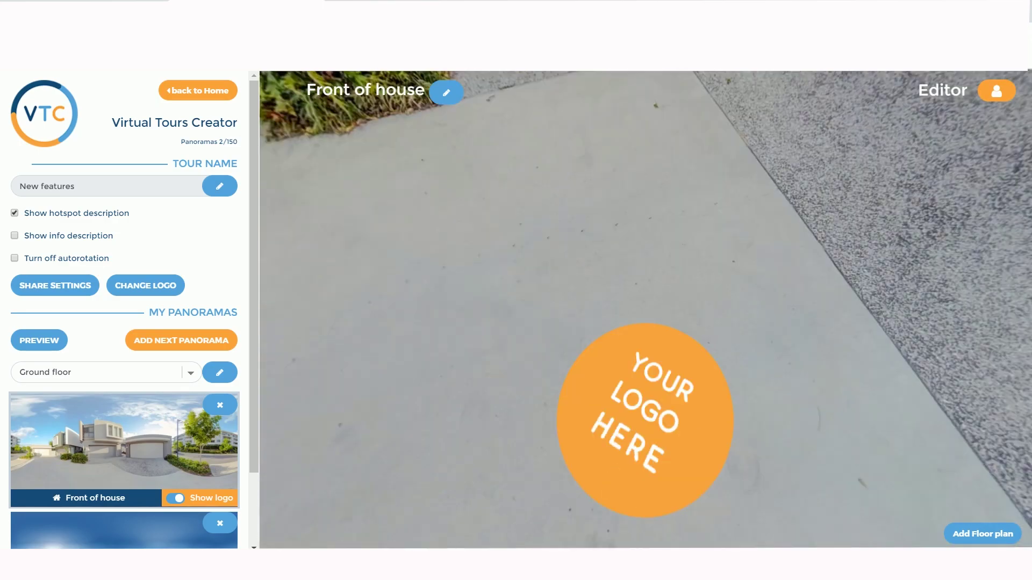
{"action": "left_click_drag", "start_coordinate": [794, 350], "coordinate": [608, 260]}
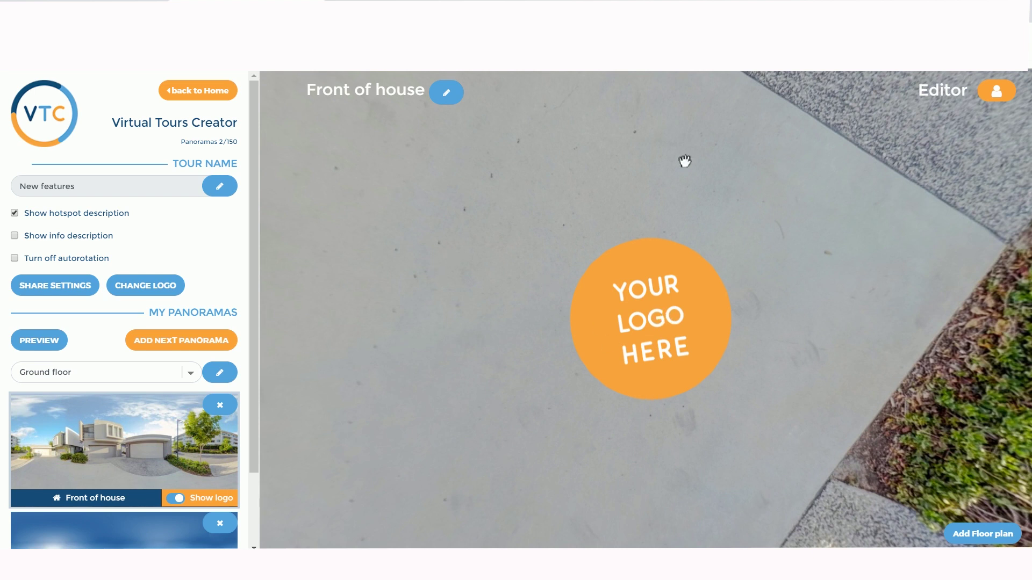
{"action": "left_click_drag", "start_coordinate": [675, 169], "coordinate": [534, 500]}
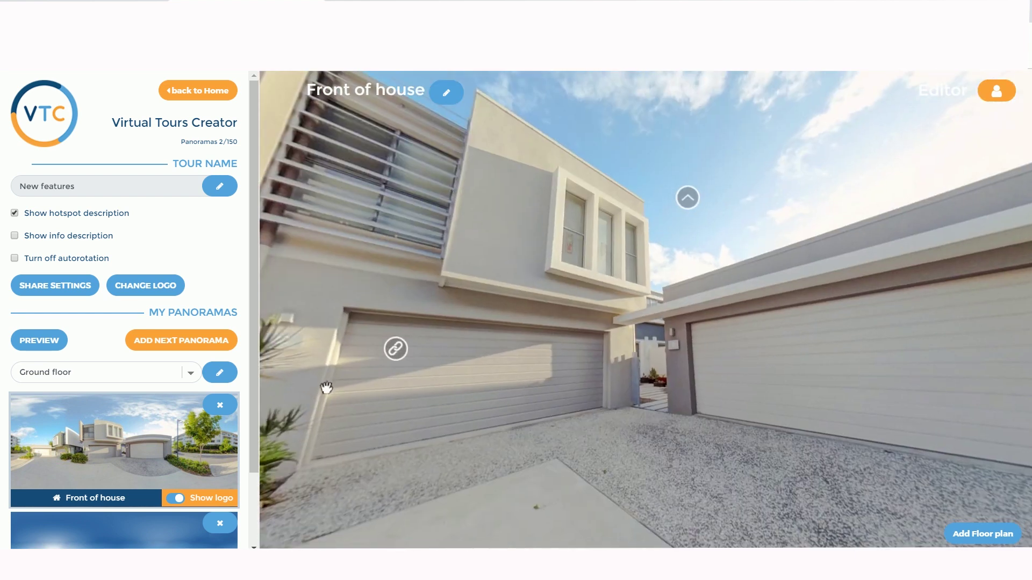
{"action": "left_click", "coordinate": [206, 504]}
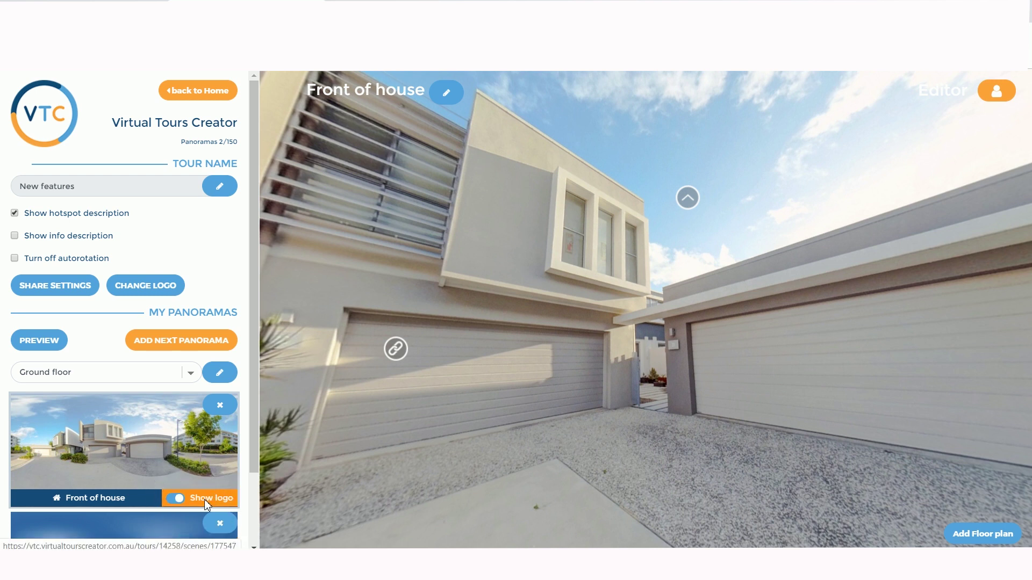
{"action": "left_click", "coordinate": [206, 504]}
{"action": "left_click", "coordinate": [689, 203]}
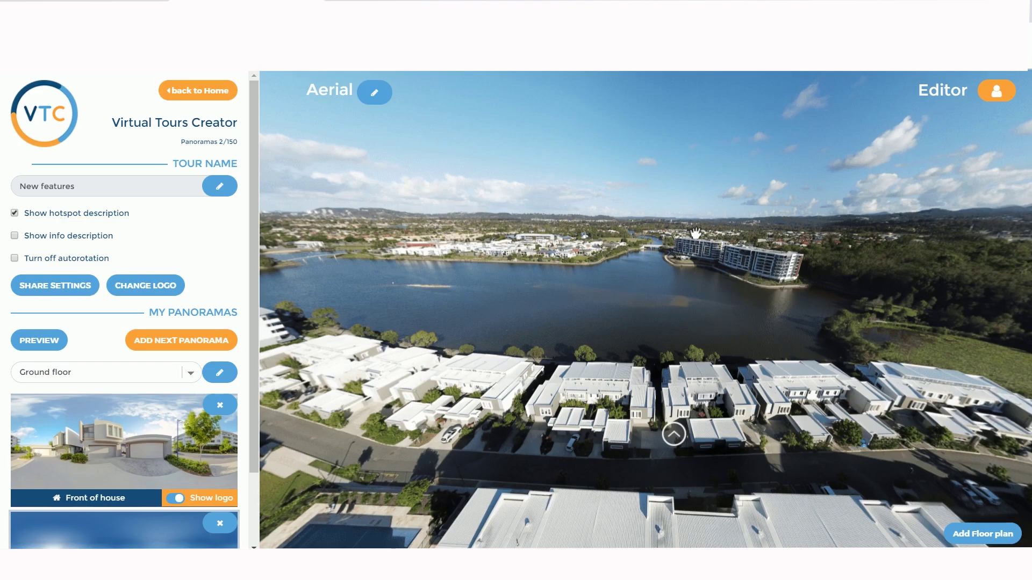
{"action": "left_click_drag", "start_coordinate": [813, 477], "coordinate": [764, 172]}
{"action": "left_click", "coordinate": [733, 217]}
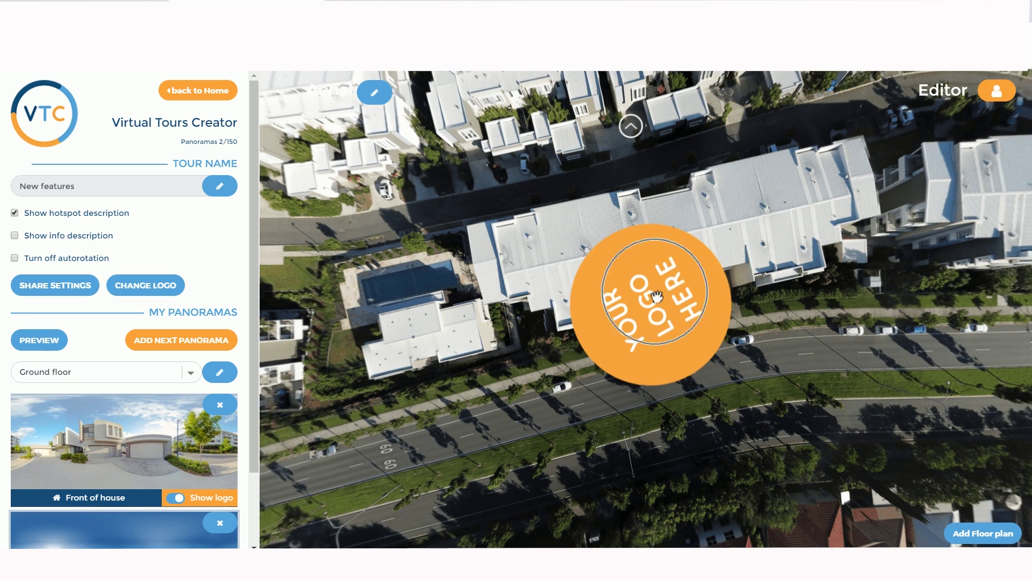
{"action": "left_click_drag", "start_coordinate": [577, 250], "coordinate": [742, 280]}
{"action": "scroll", "coordinate": [198, 493], "scroll_direction": "down", "scroll_amount": 1}
{"action": "scroll", "coordinate": [199, 493], "scroll_direction": "down", "scroll_amount": 2}
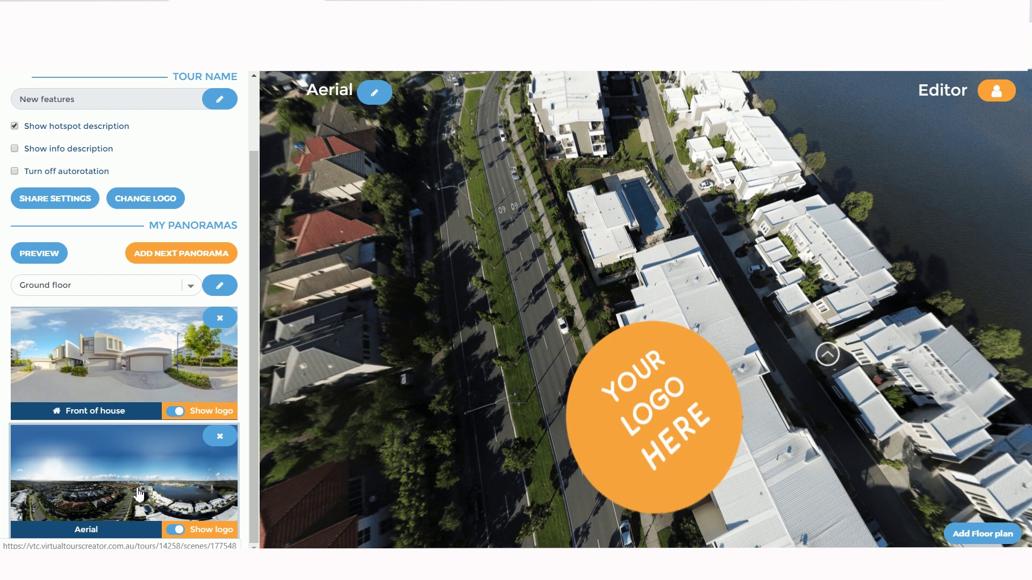
{"action": "left_click", "coordinate": [175, 530]}
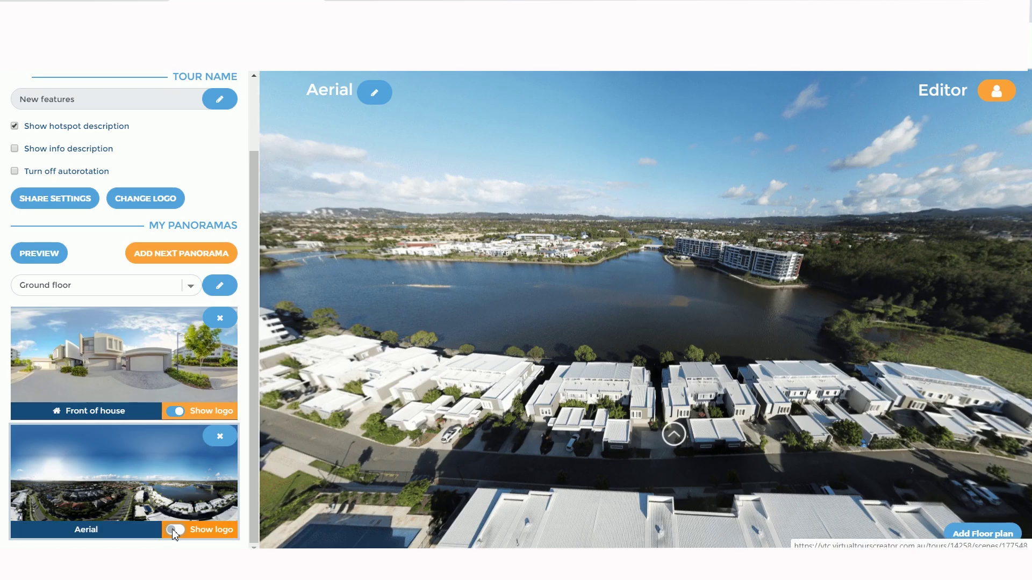
{"action": "left_click_drag", "start_coordinate": [662, 495], "coordinate": [626, 141]}
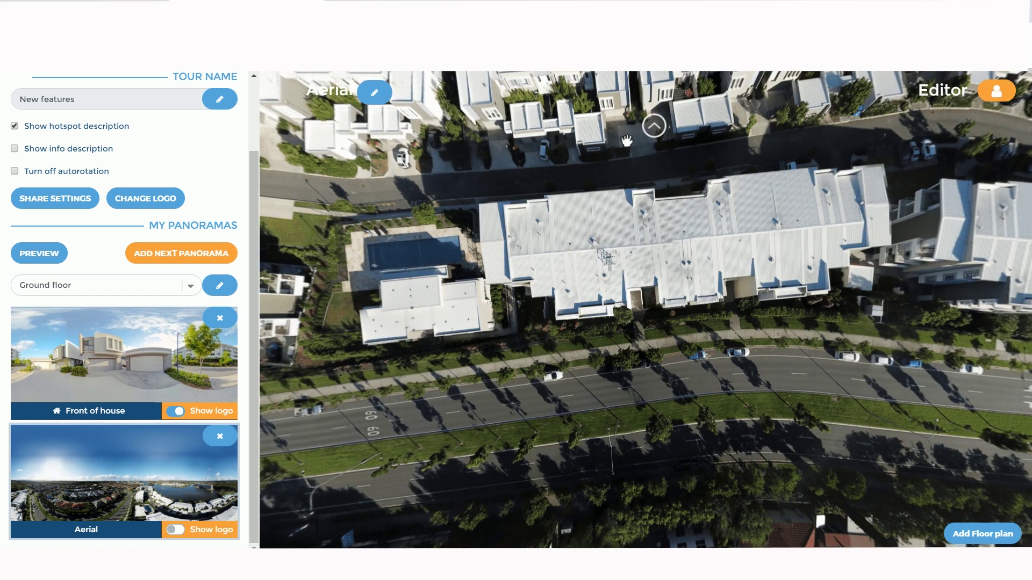
{"action": "left_click_drag", "start_coordinate": [559, 171], "coordinate": [570, 344]}
{"action": "left_click", "coordinate": [175, 530]}
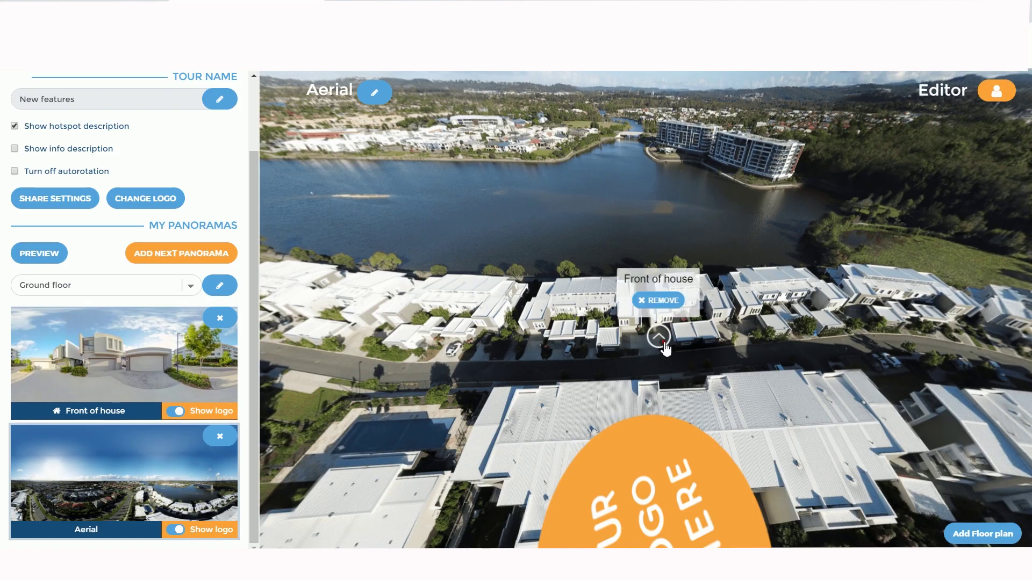
{"action": "left_click", "coordinate": [665, 348]}
{"action": "left_click_drag", "start_coordinate": [642, 462], "coordinate": [701, 105]}
{"action": "left_click_drag", "start_coordinate": [804, 327], "coordinate": [574, 470]}
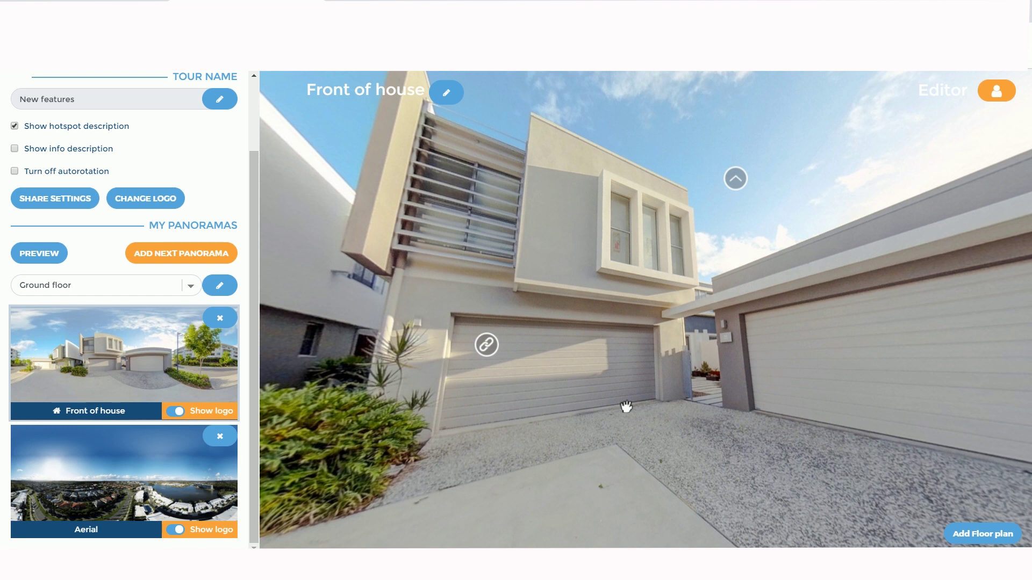
{"action": "scroll", "coordinate": [212, 317], "scroll_direction": "up", "scroll_amount": 3}
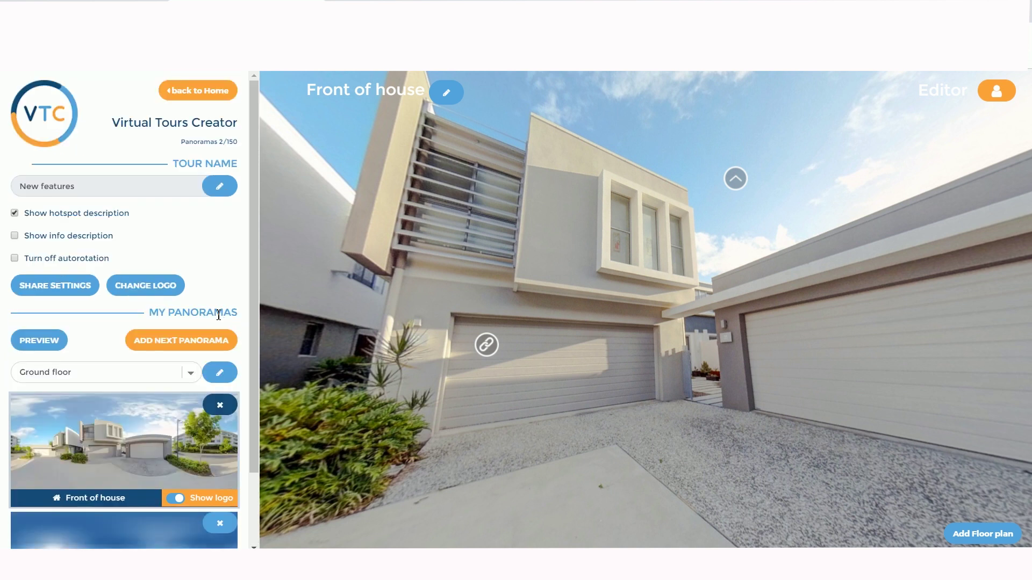
- Return Home, open the New features tour's Share dialog, and choose Facebook
{"action": "left_click", "coordinate": [195, 99]}
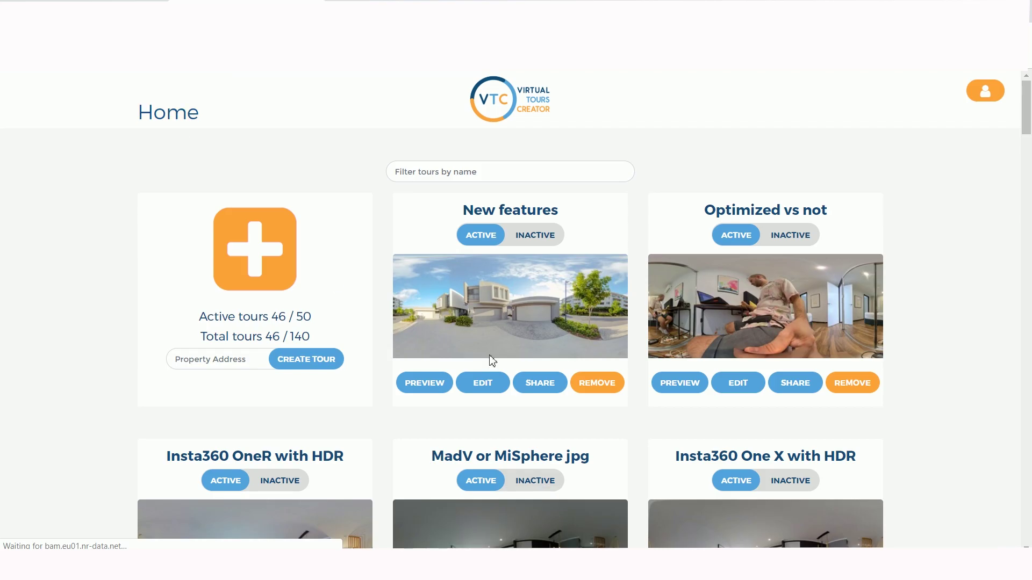
{"action": "left_click", "coordinate": [537, 385]}
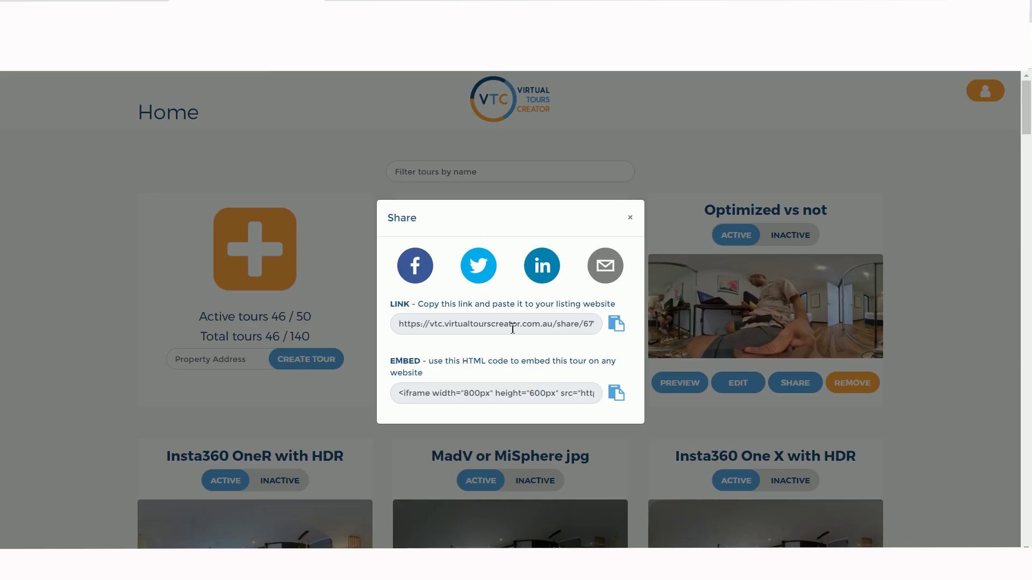
{"action": "left_click", "coordinate": [513, 329]}
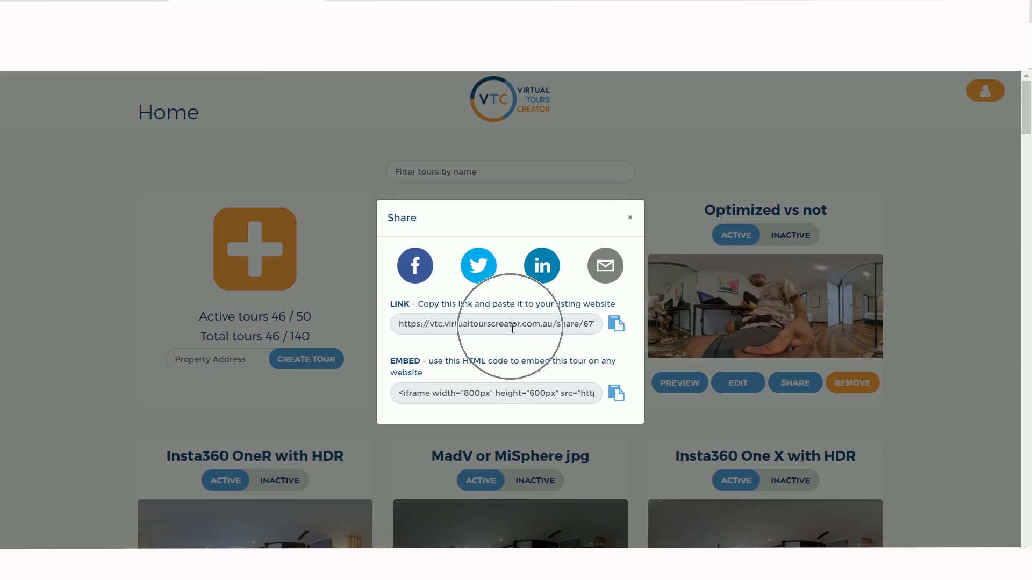
{"action": "left_click", "coordinate": [613, 269]}
{"action": "left_click", "coordinate": [539, 272]}
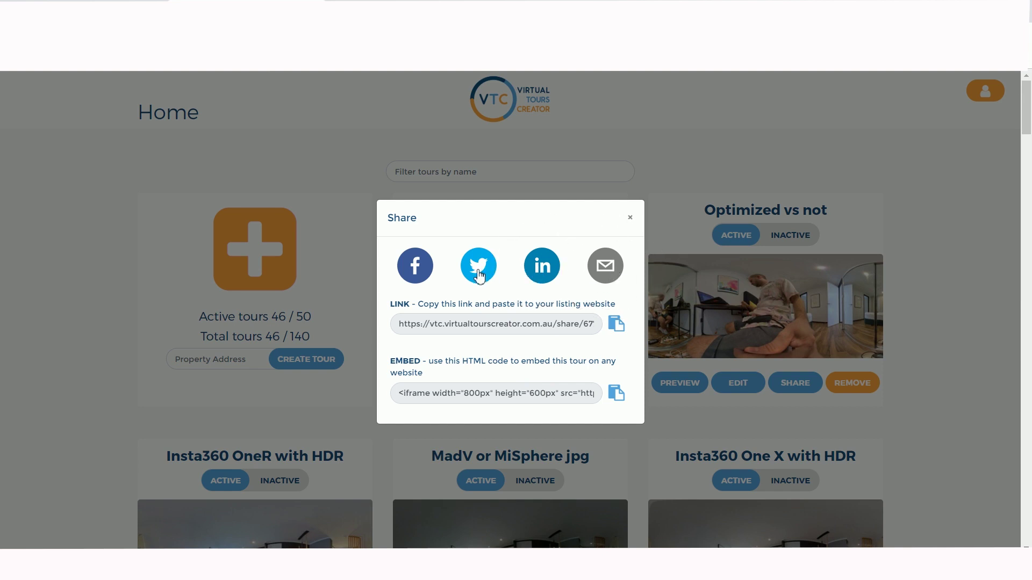
{"action": "left_click", "coordinate": [417, 269]}
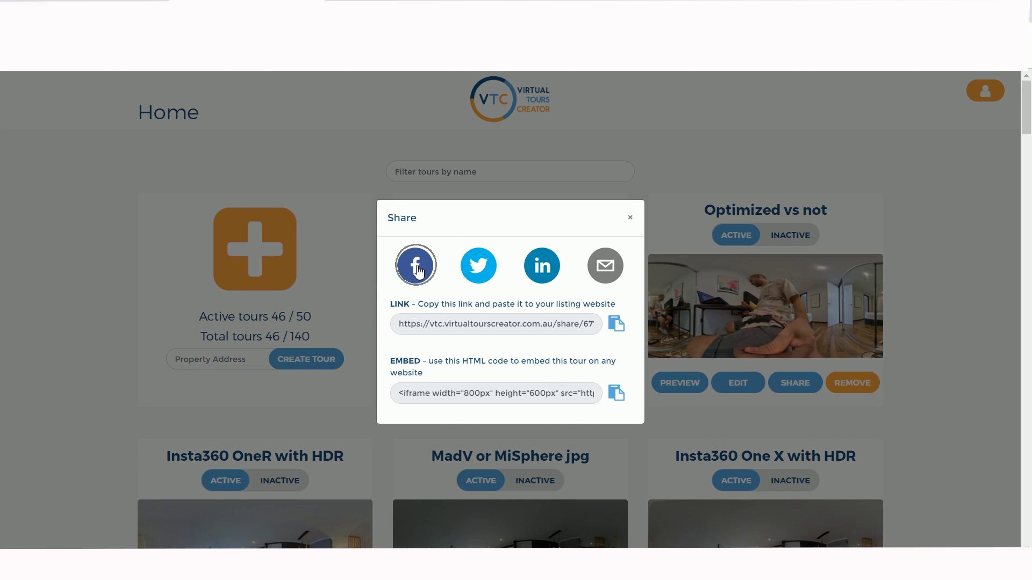
- Open the Facebook share window and inspect the default Headline and Description preview
{"action": "left_click", "coordinate": [417, 269]}
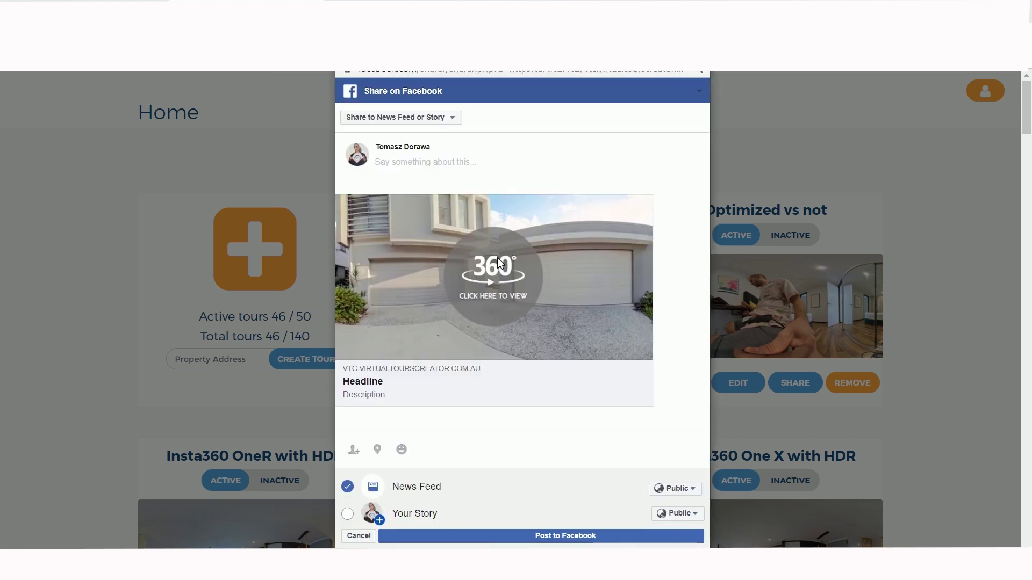
{"action": "left_click", "coordinate": [373, 388]}
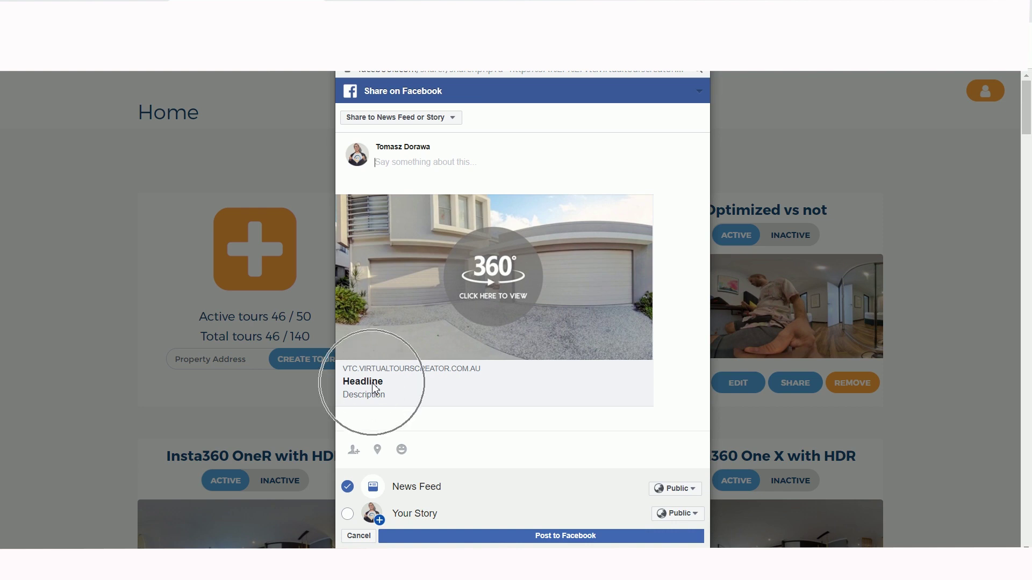
{"action": "left_click", "coordinate": [374, 388]}
{"action": "left_click", "coordinate": [373, 385]}
{"action": "left_click", "coordinate": [371, 394]}
{"action": "left_click", "coordinate": [371, 394]}
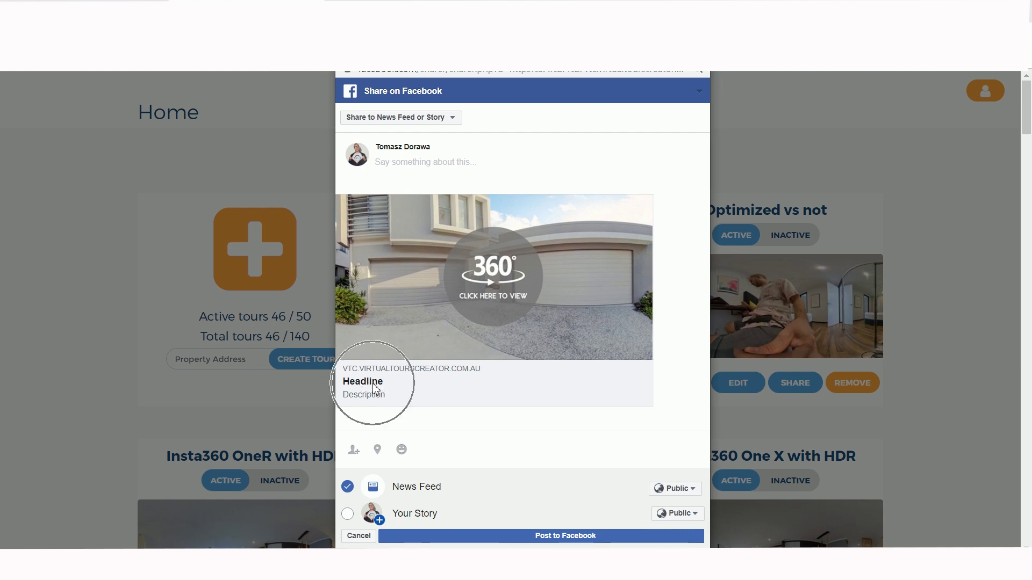
{"action": "left_click", "coordinate": [373, 384]}
{"action": "left_click", "coordinate": [372, 395]}
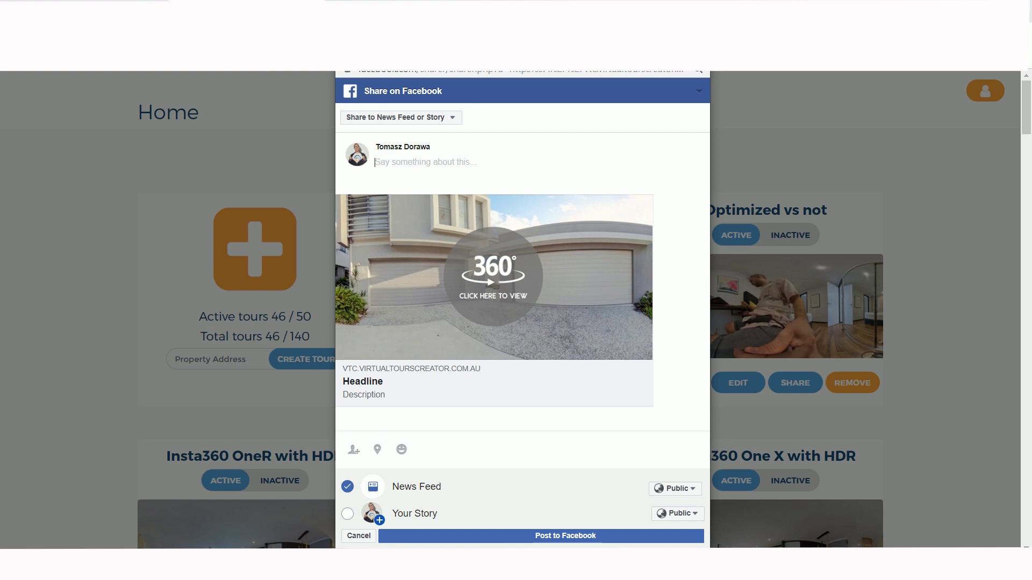
- Close the Facebook window without posting, dismiss sharing, and reopen New features for editing
{"action": "key", "text": "ctrl+w"}
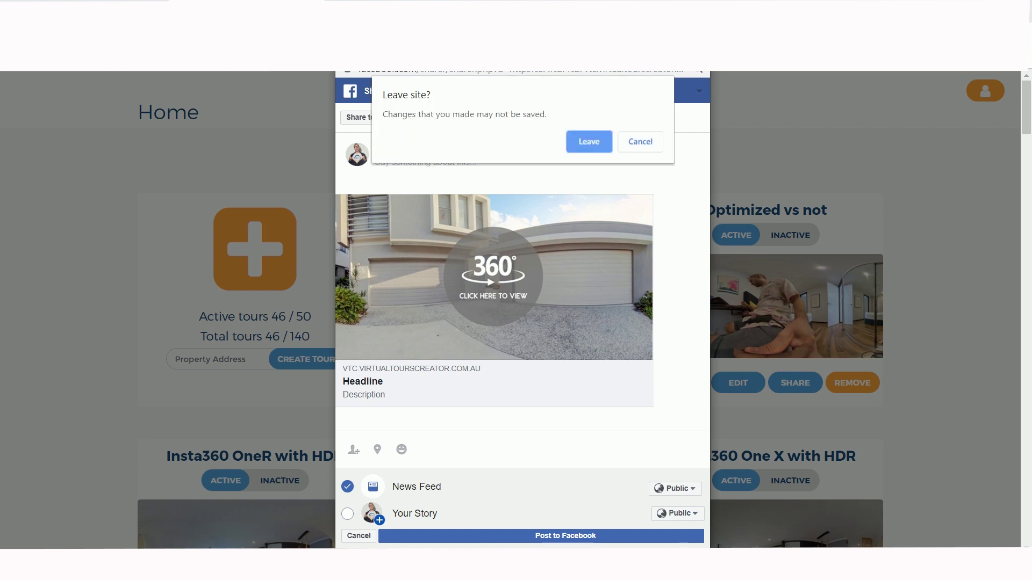
{"action": "left_click", "coordinate": [588, 140]}
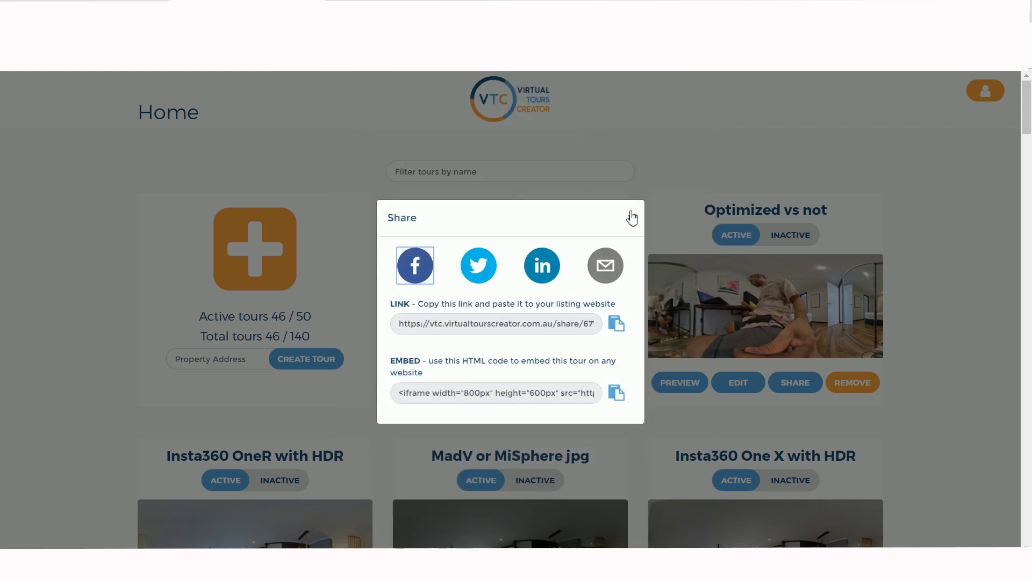
{"action": "left_click", "coordinate": [629, 212]}
{"action": "left_click", "coordinate": [490, 392]}
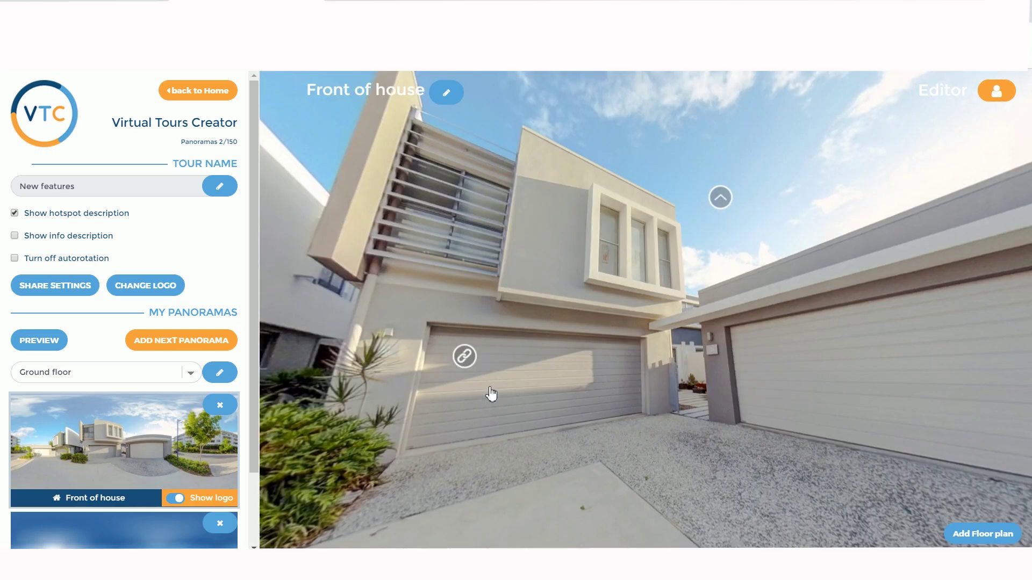
- In the tour's share settings, replace the title with 'VTC Headline'
{"action": "left_click", "coordinate": [56, 292]}
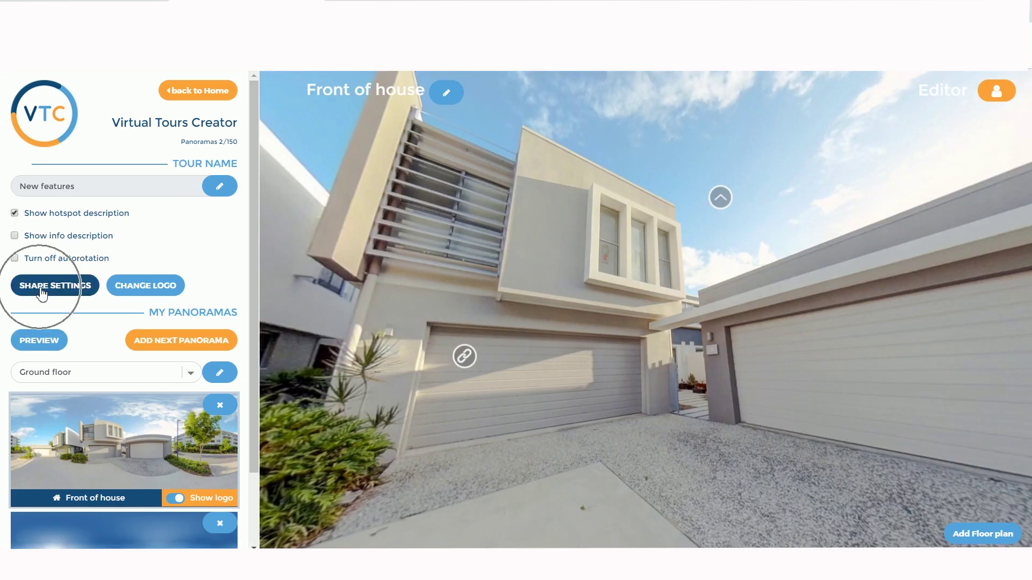
{"action": "left_click", "coordinate": [56, 292]}
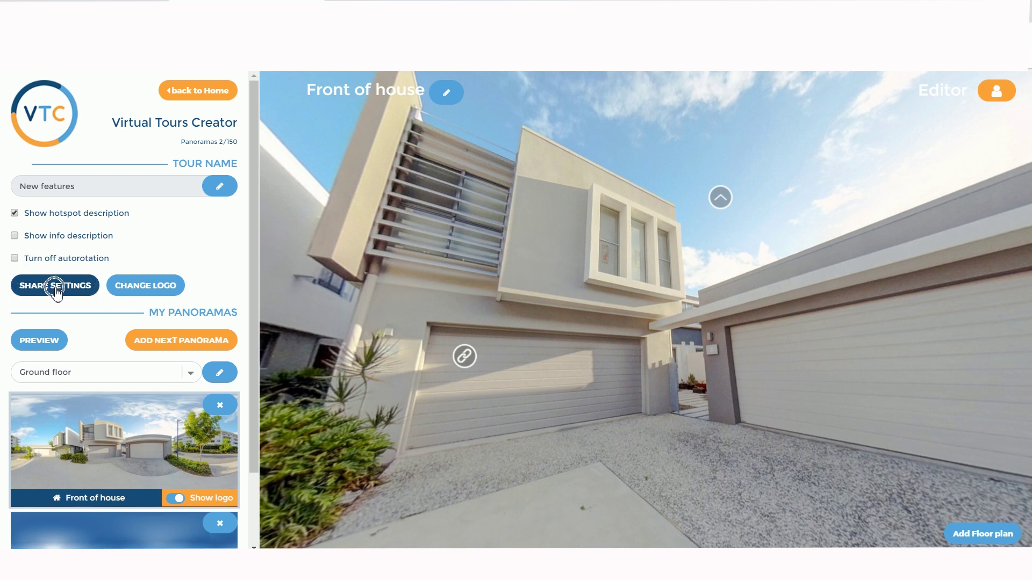
{"action": "left_click", "coordinate": [57, 293]}
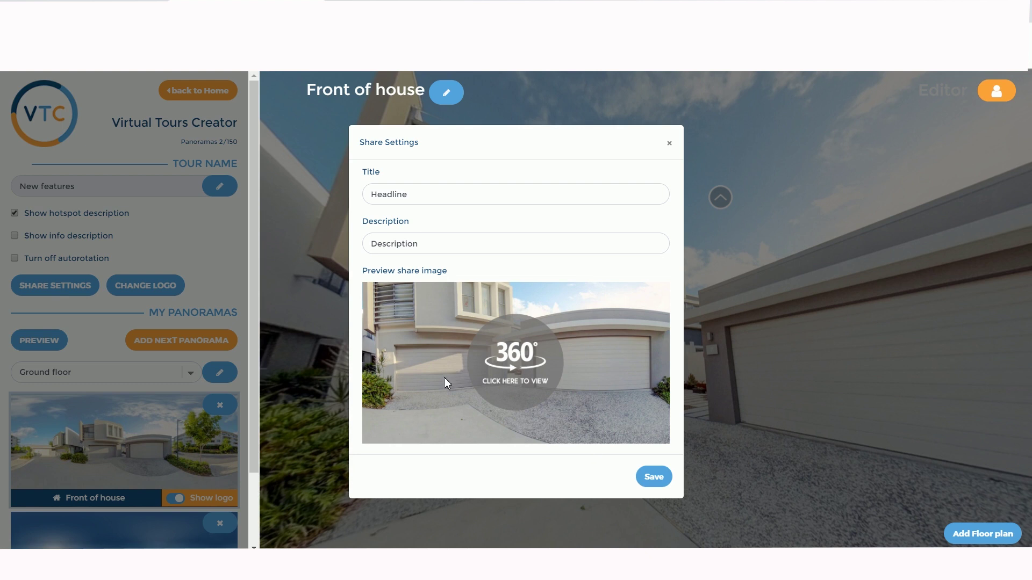
{"action": "left_click", "coordinate": [418, 193]}
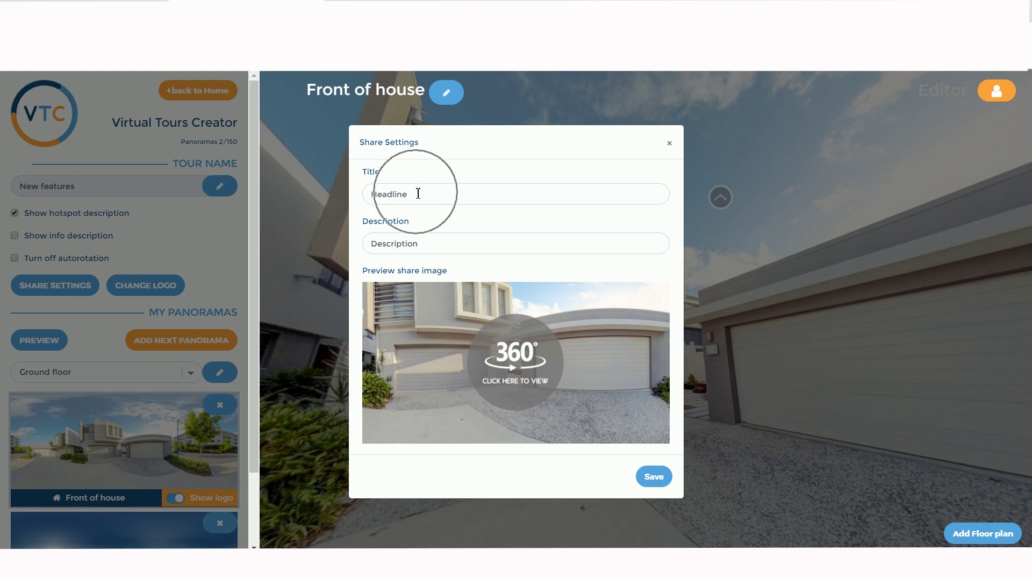
{"action": "left_click", "coordinate": [418, 240]}
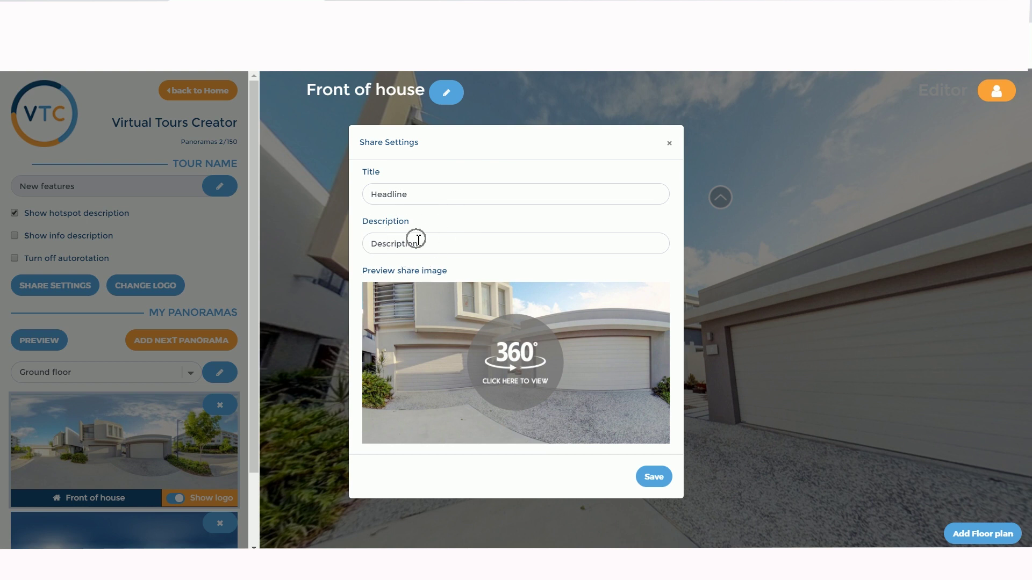
{"action": "left_click_drag", "start_coordinate": [419, 193], "coordinate": [356, 198]}
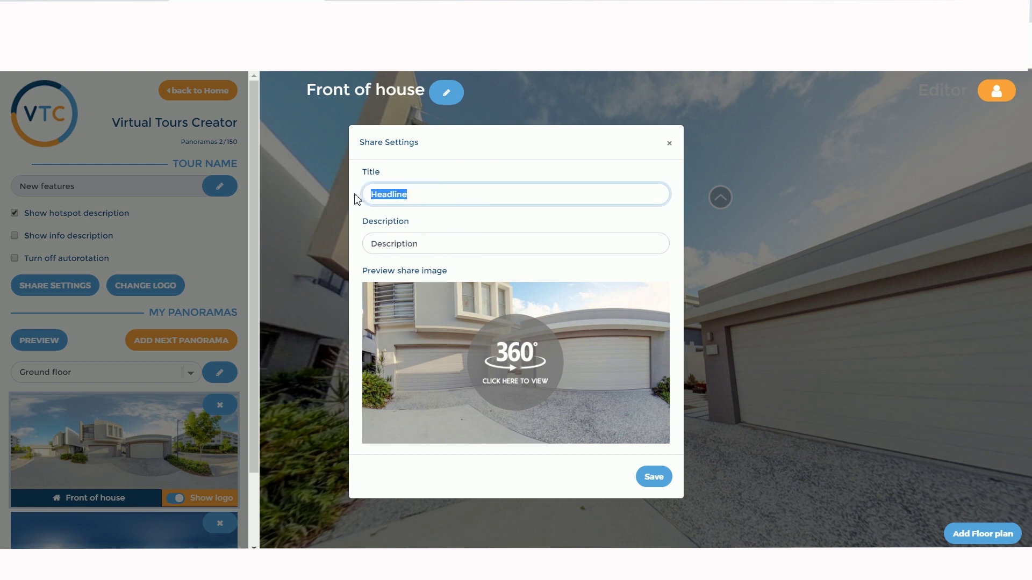
{"action": "type", "text": "VTC "}
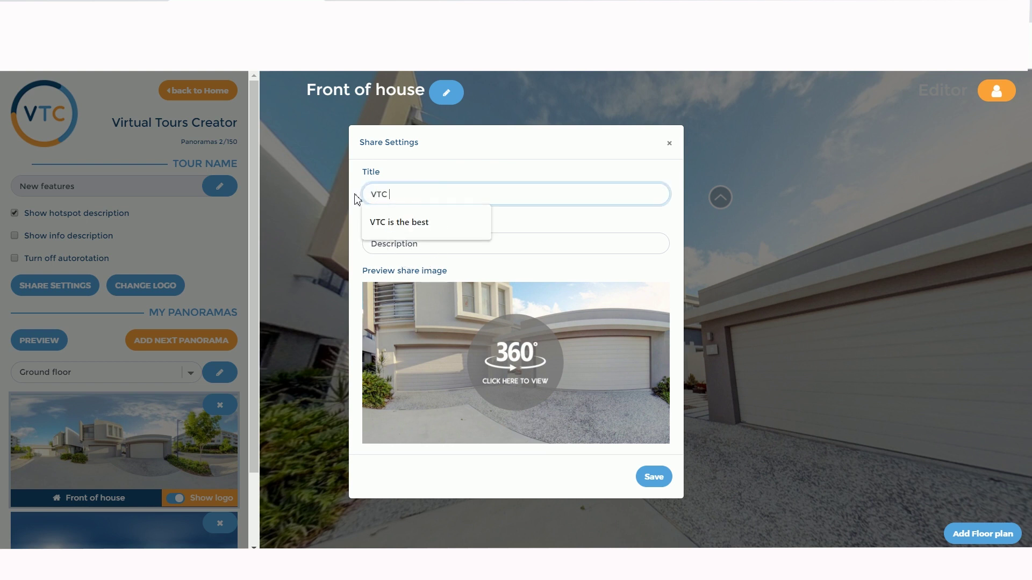
{"action": "type", "text": "Headline"}
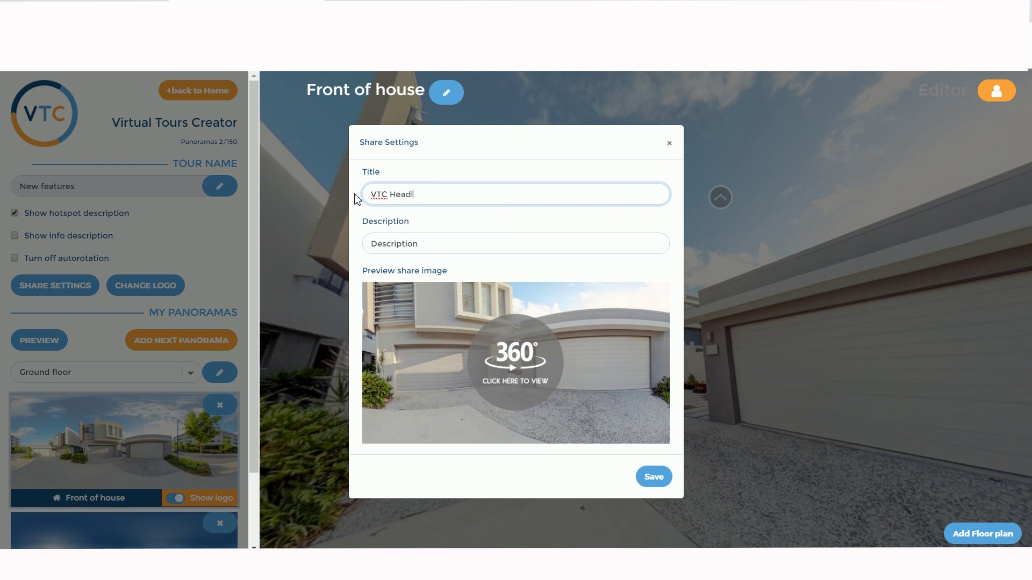
- Prefix the description with 'VTC is great' and save the share settings
{"action": "double_click", "coordinate": [434, 247]}
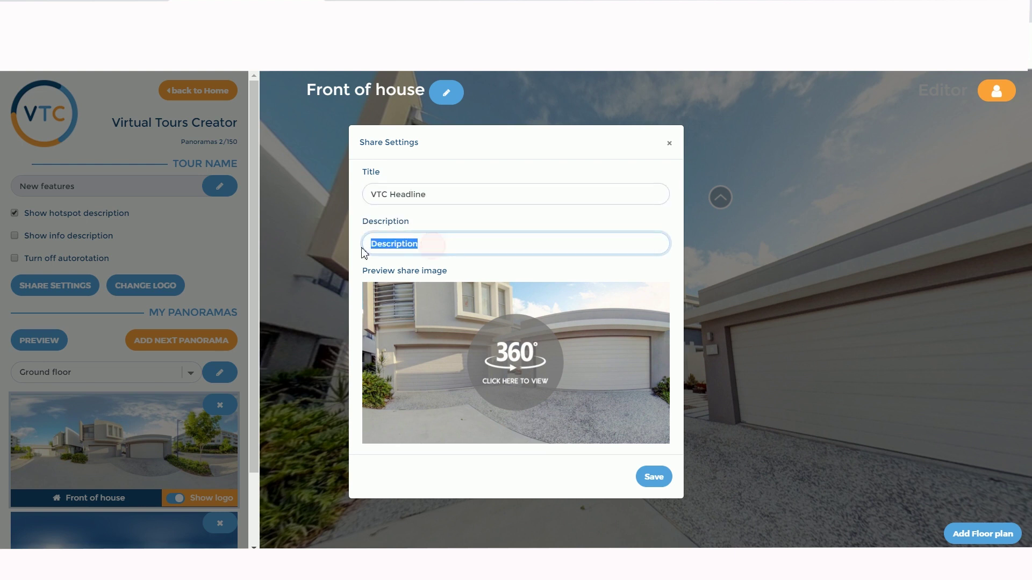
{"action": "left_click", "coordinate": [374, 242]}
{"action": "type", "text": "VTC is great"}
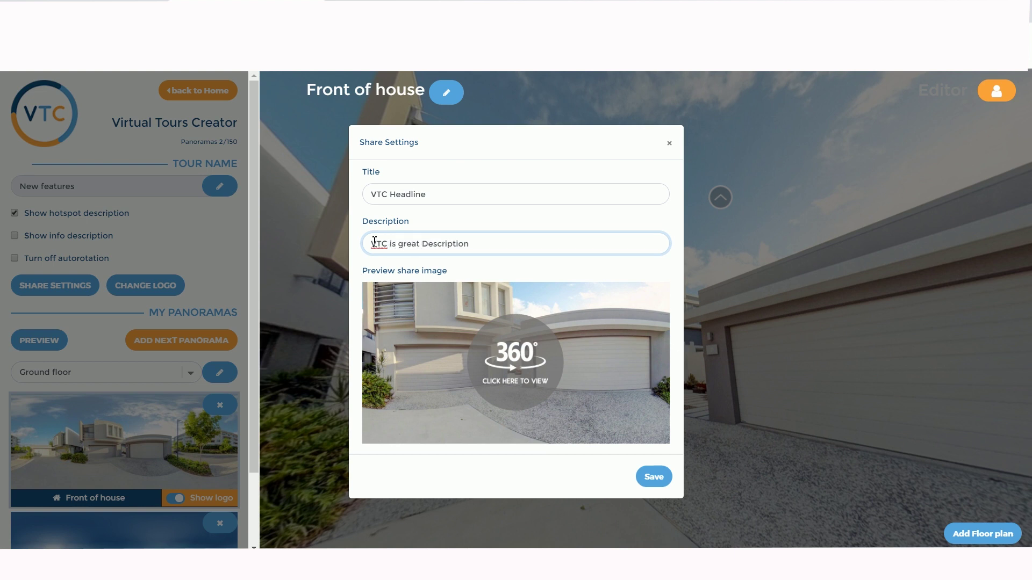
{"action": "left_click", "coordinate": [649, 481]}
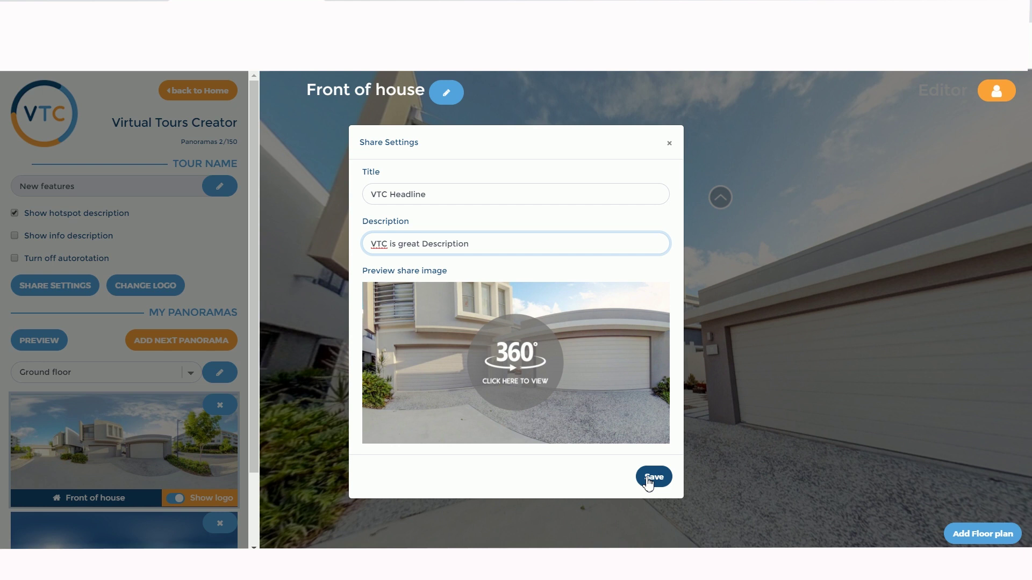
{"action": "left_click", "coordinate": [649, 480]}
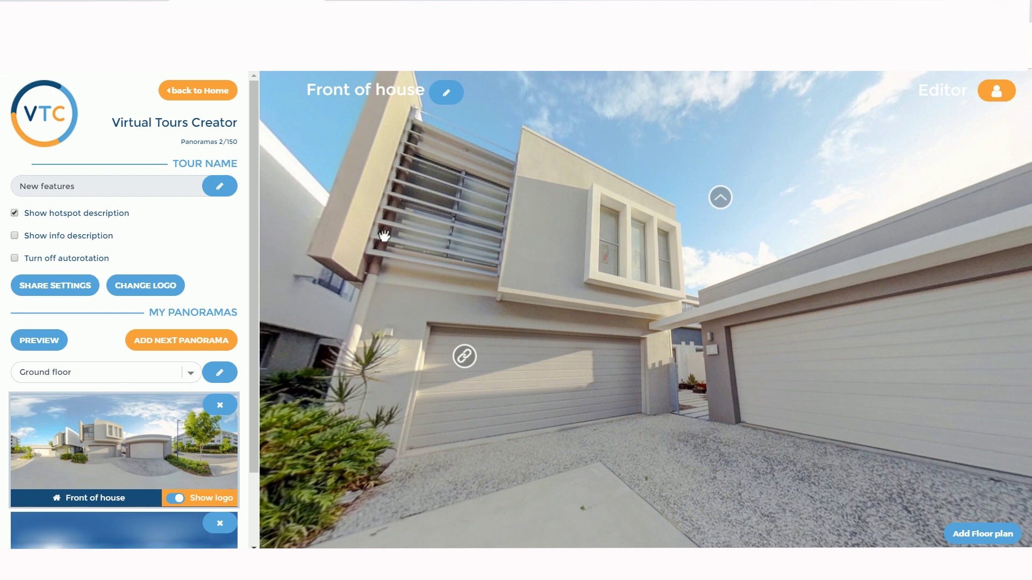
- Go back Home and open the Share dialog on the New features tour card
{"action": "left_click", "coordinate": [212, 92]}
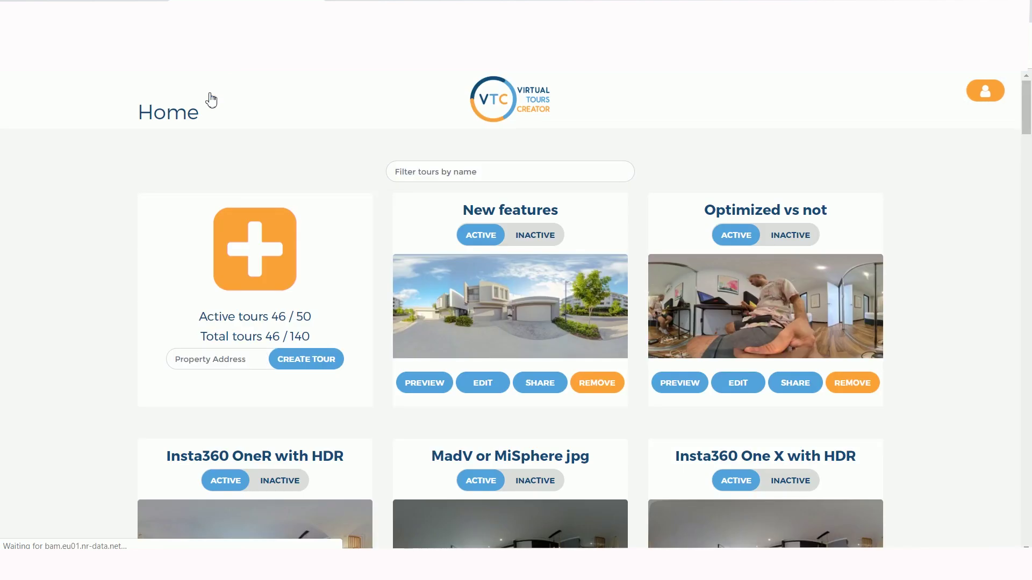
{"action": "left_click", "coordinate": [538, 388]}
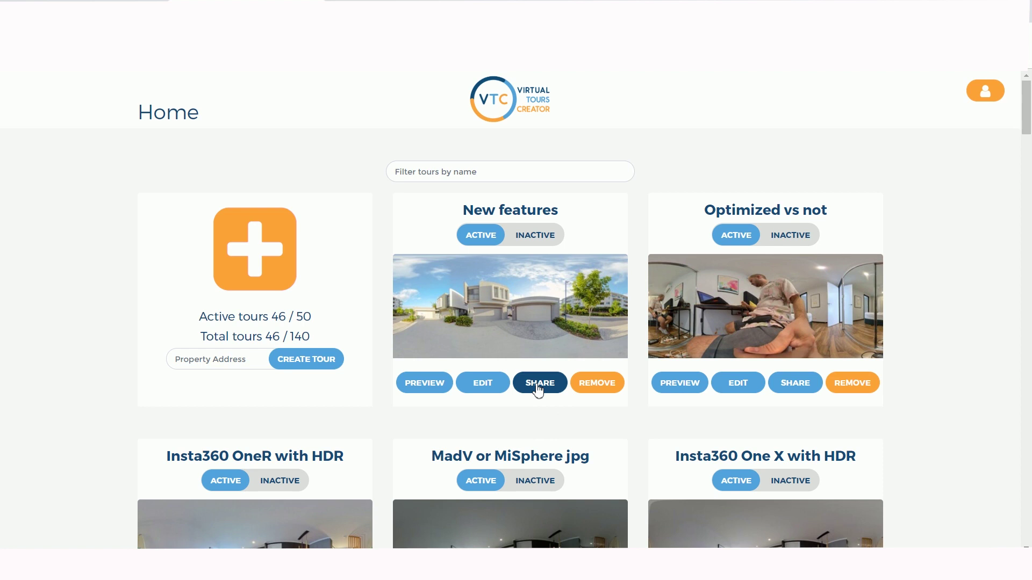
{"action": "left_click", "coordinate": [538, 385]}
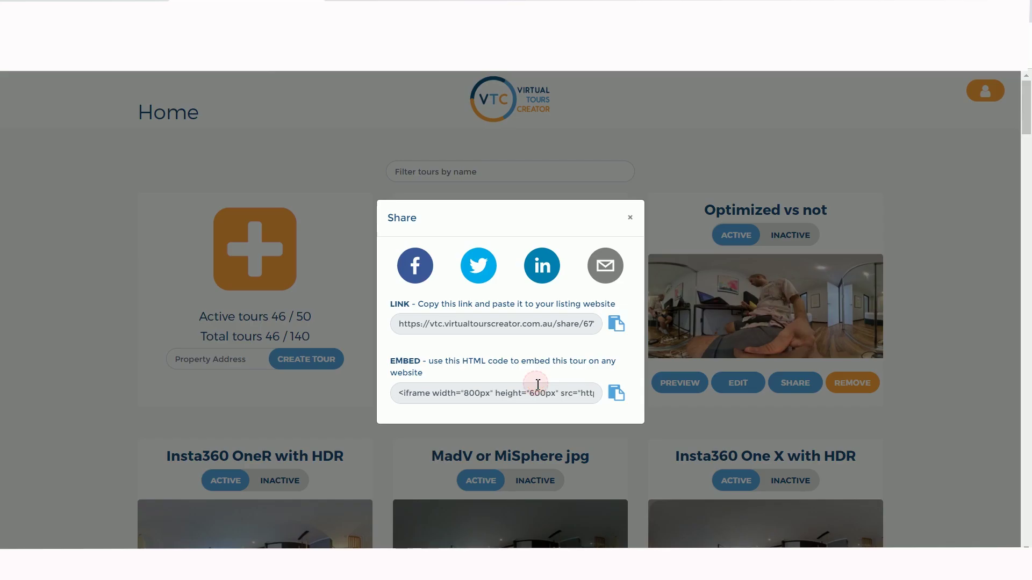
- Open the Facebook share preview showing 'VTC Headline' and 'VTC is great Description'
{"action": "left_click", "coordinate": [422, 276]}
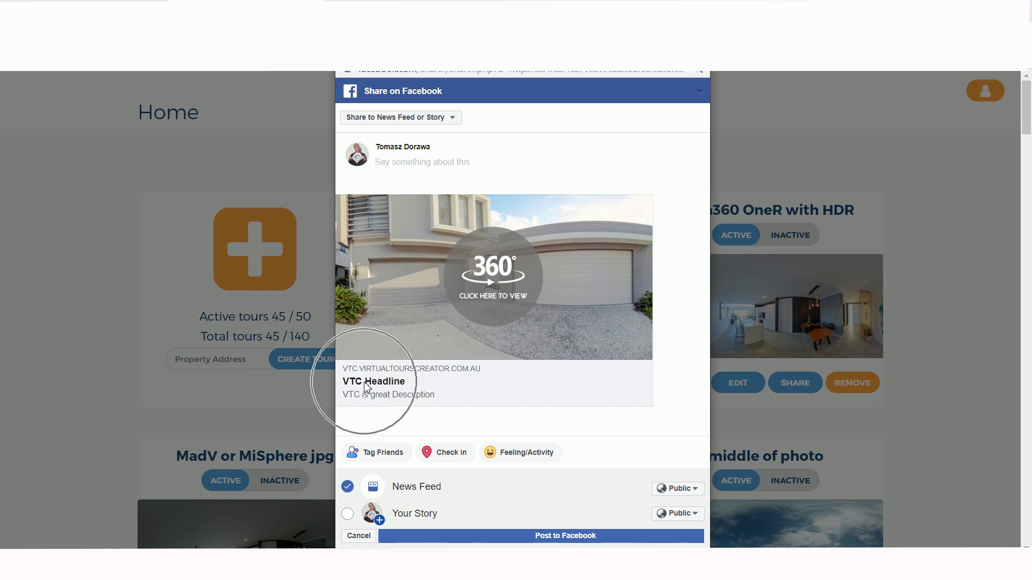
{"action": "left_click", "coordinate": [348, 405]}
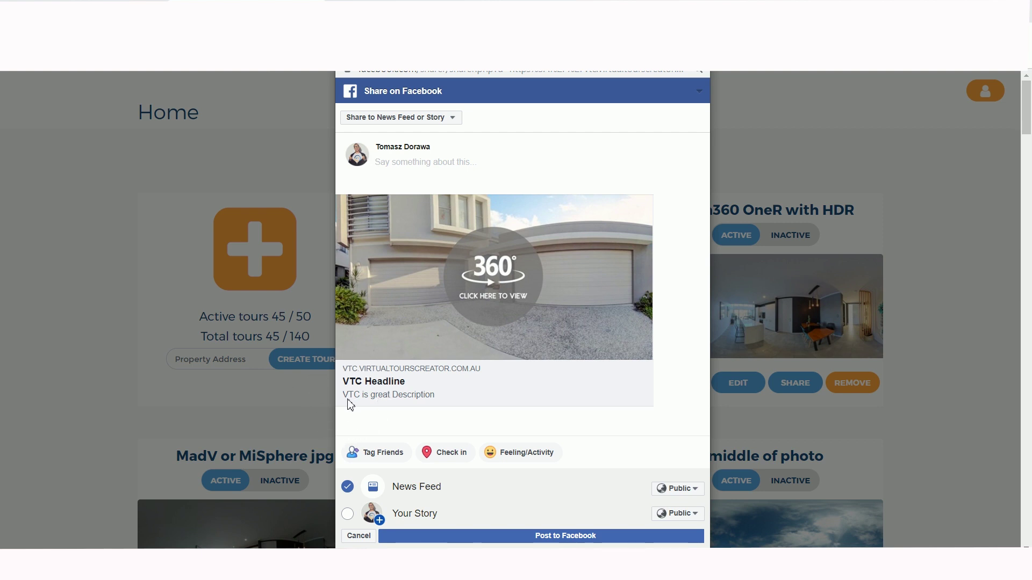